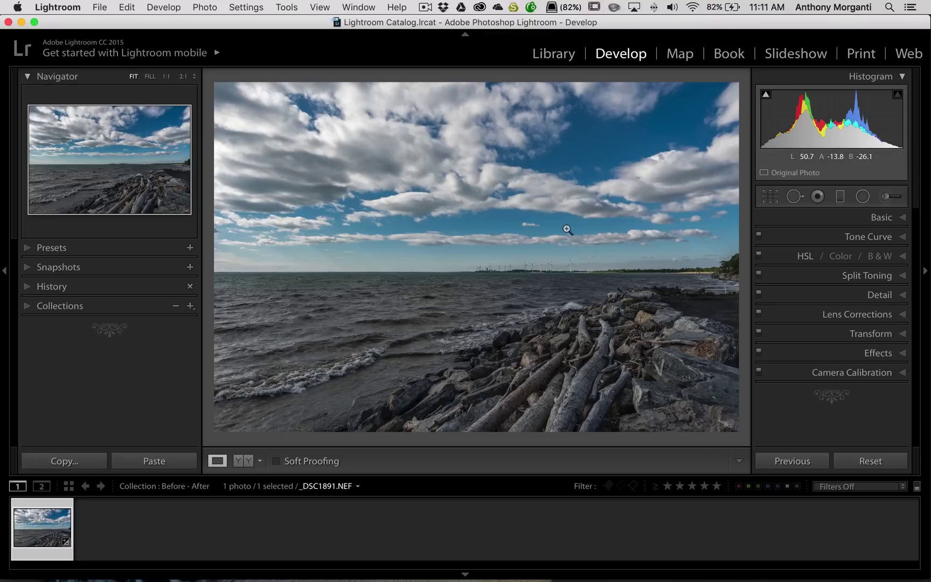
Briefly compare Before/After, then convert the lakeshore photo to black and white.
key("y")
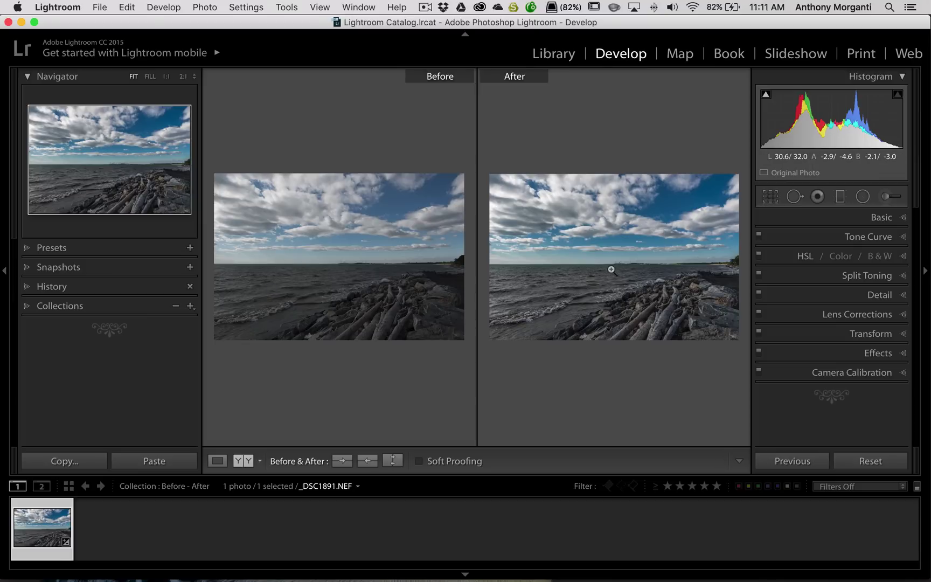
key("y")
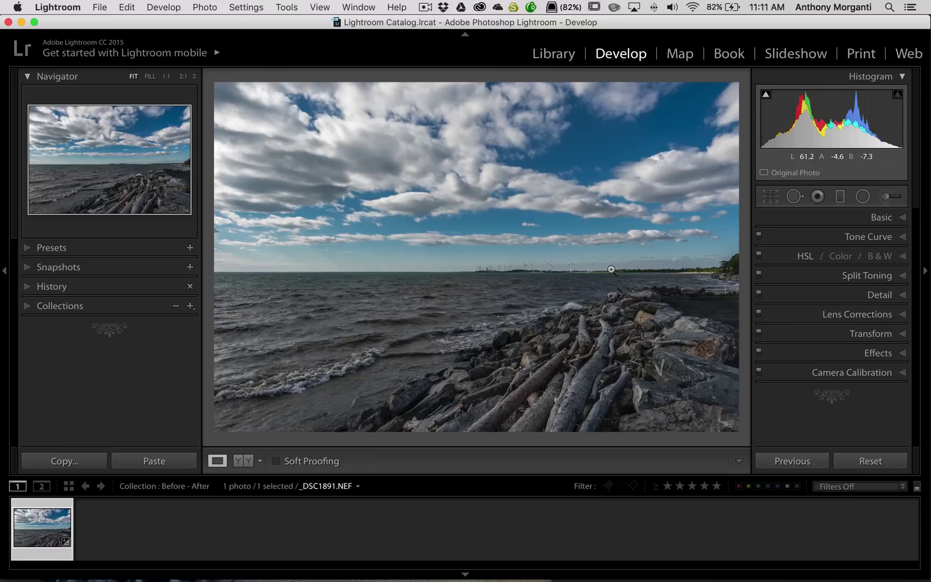
left_click(903, 256)
left_click(885, 257)
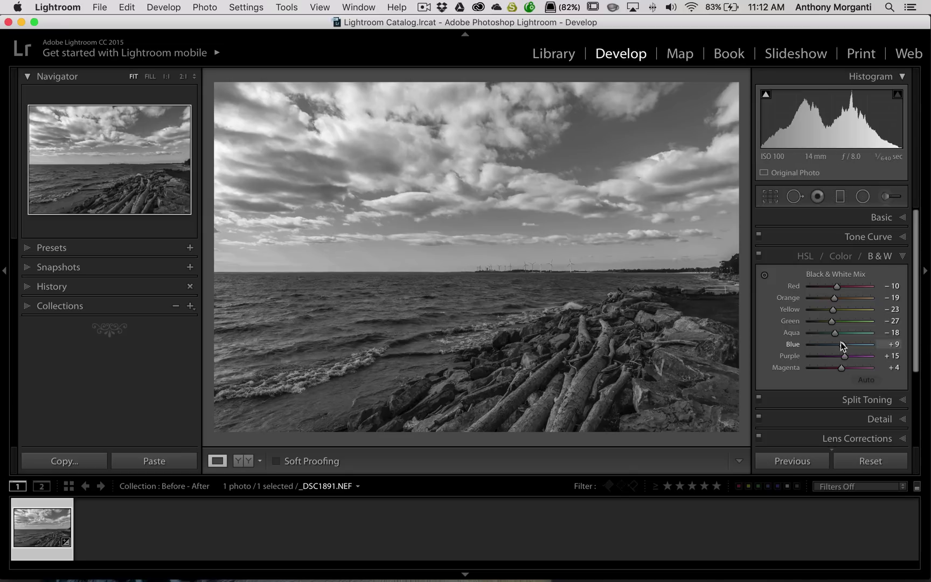
Darken the Blue and Aqua sliders in the B&W mix and adjust Purple.
left_click_drag(842, 344, 817, 343)
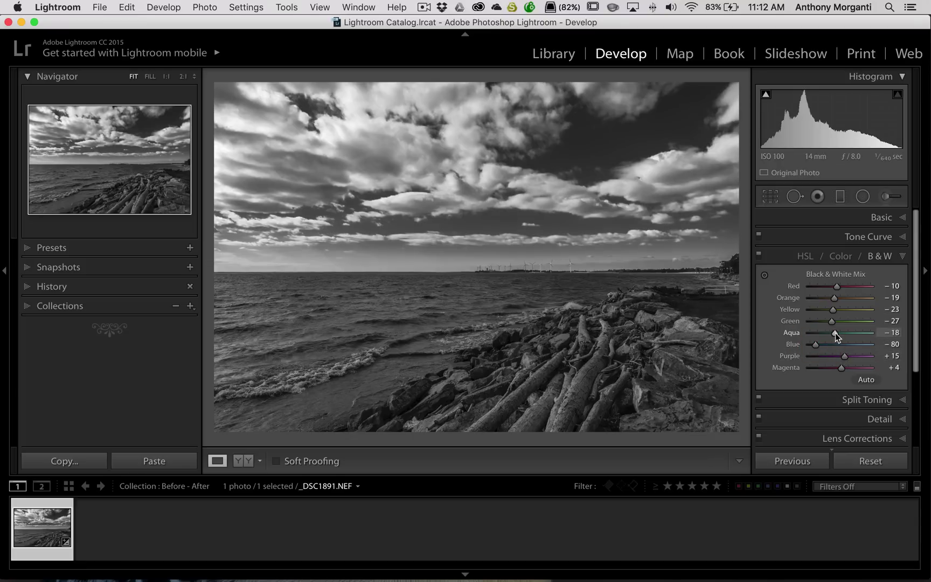
left_click_drag(835, 333, 868, 289)
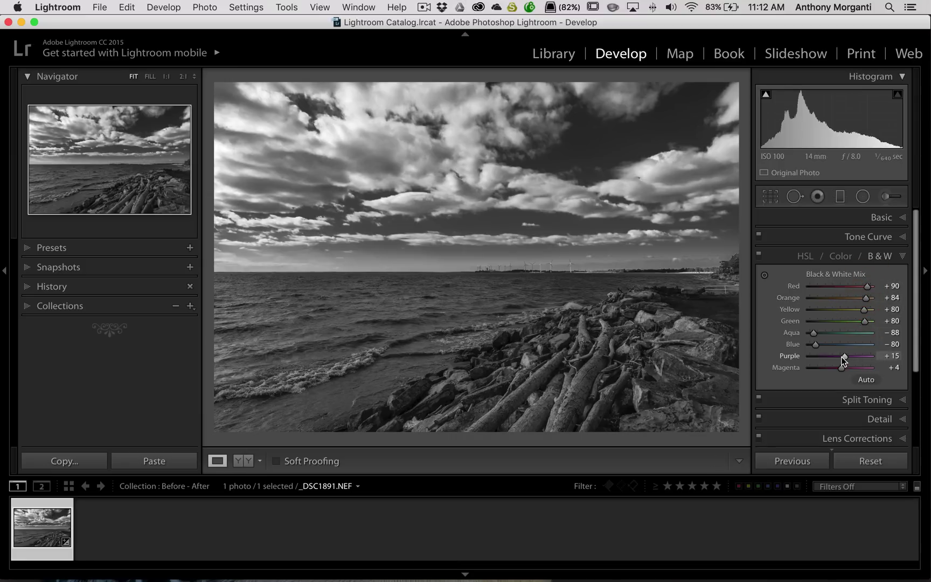
mouse_move(841, 356)
left_mouse_down()
mouse_move(820, 360)
mouse_move(852, 366)
mouse_move(813, 369)
mouse_move(878, 370)
mouse_move(842, 369)
left_mouse_up()
In the Basic panel, push Shadows to +100 and Blacks to +40.
left_click(904, 258)
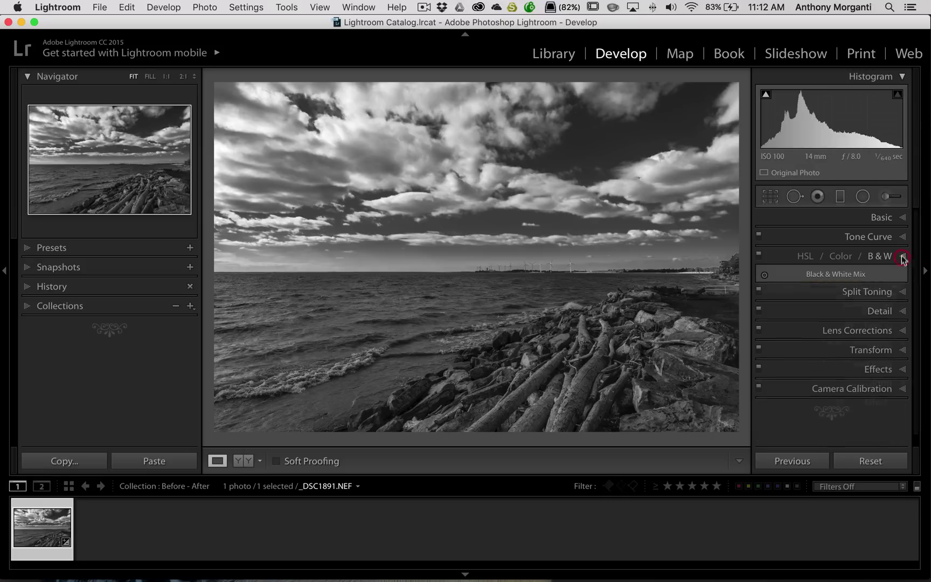
left_click(901, 217)
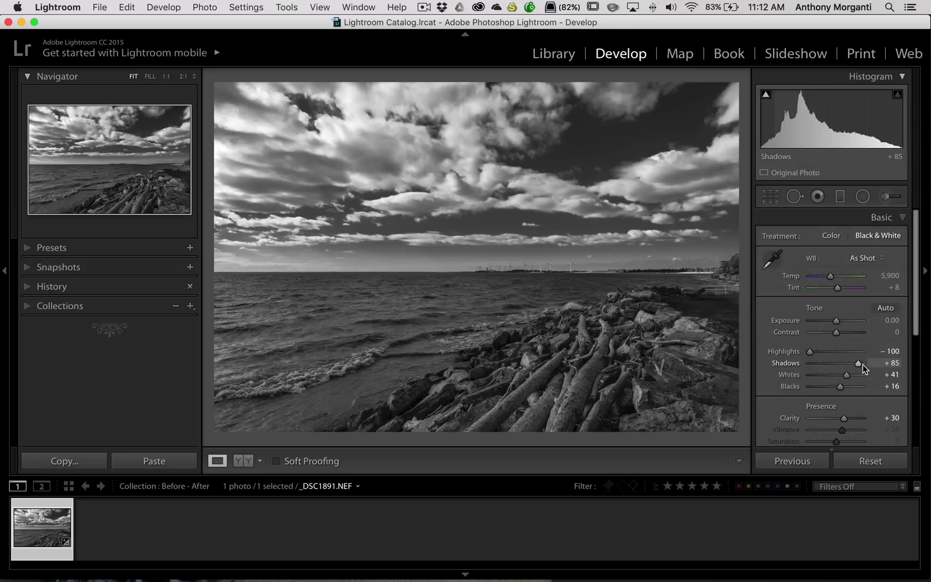
left_click_drag(856, 363, 846, 389)
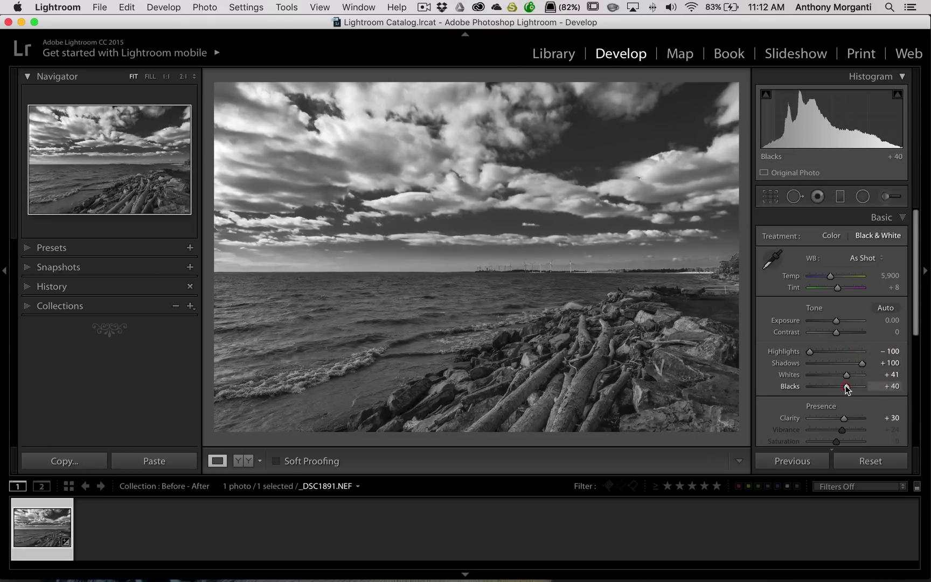
left_click(882, 219)
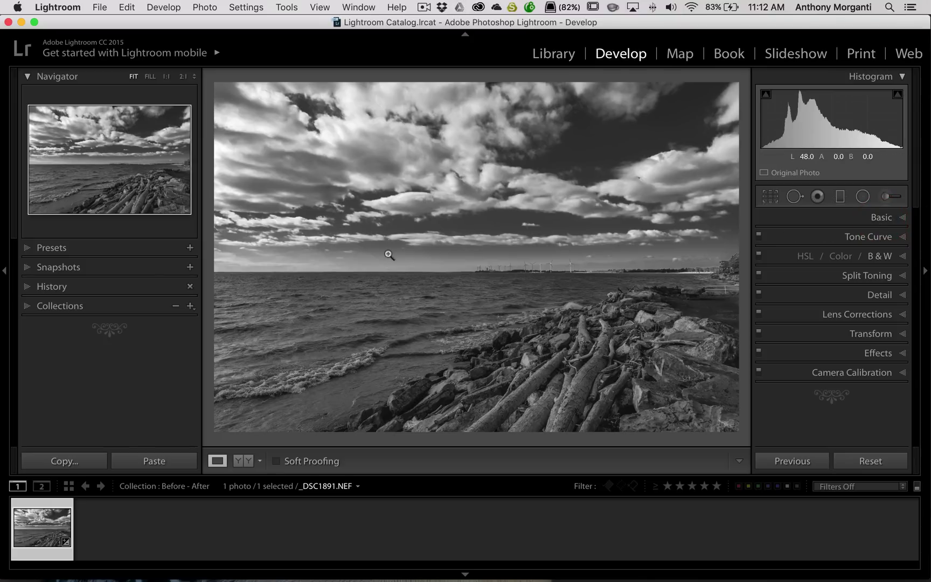
Show the colour original and black-and-white edit in the left-right Before/After view.
key("y")
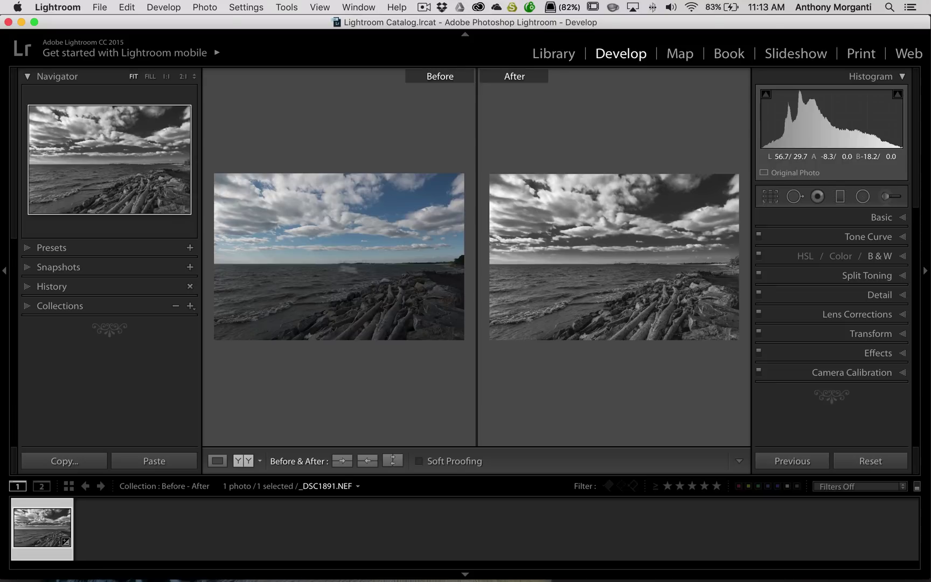
Set the 'Convert to Black & White' history step as the Before image.
left_click(28, 288)
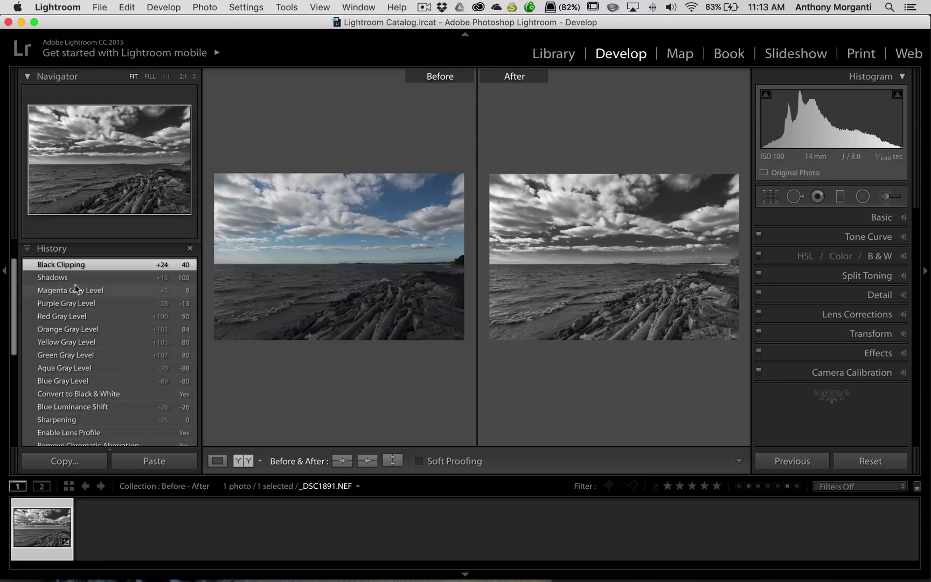
scroll(93, 296, "down", 3)
scroll(94, 296, "down", 5)
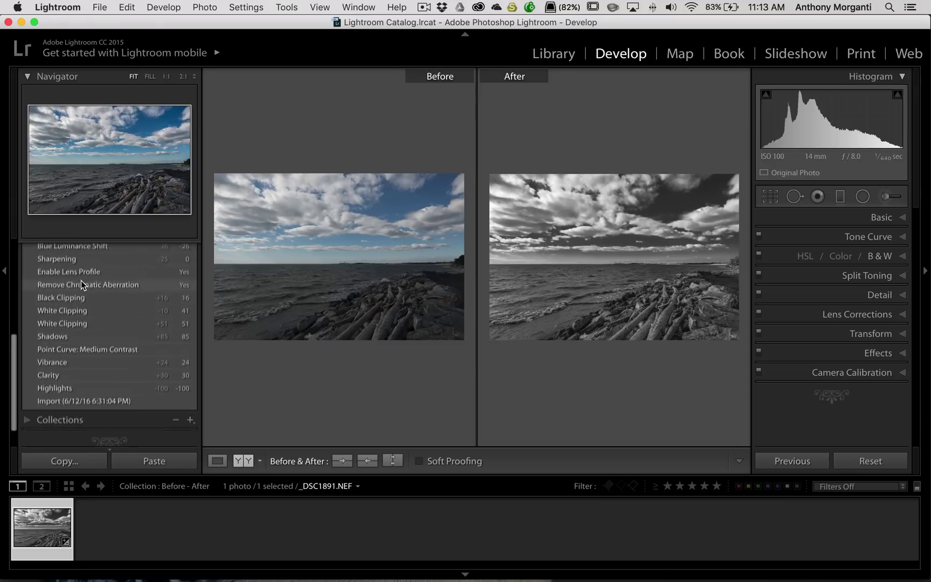
scroll(86, 280, "up", 3)
scroll(115, 284, "up", 2)
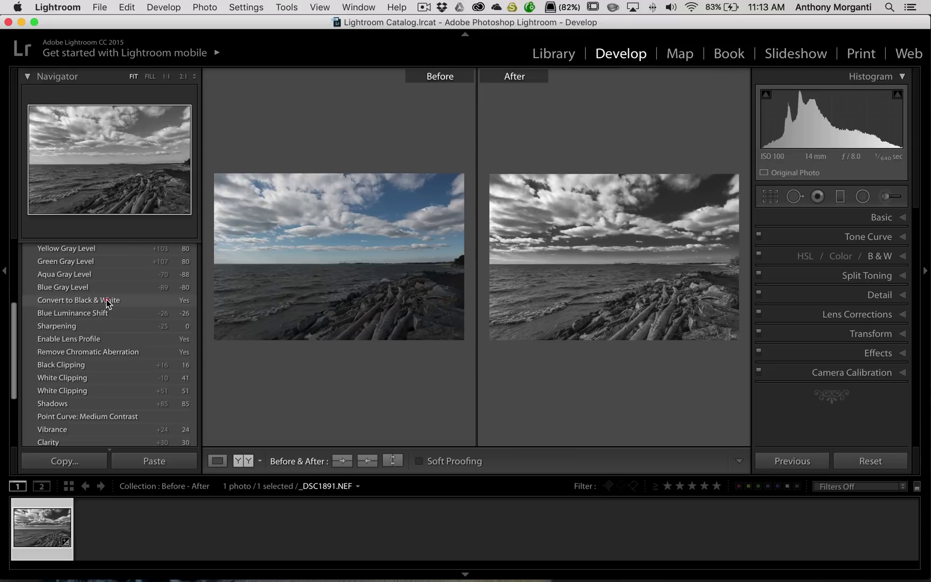
left_click_drag(106, 298, 329, 246)
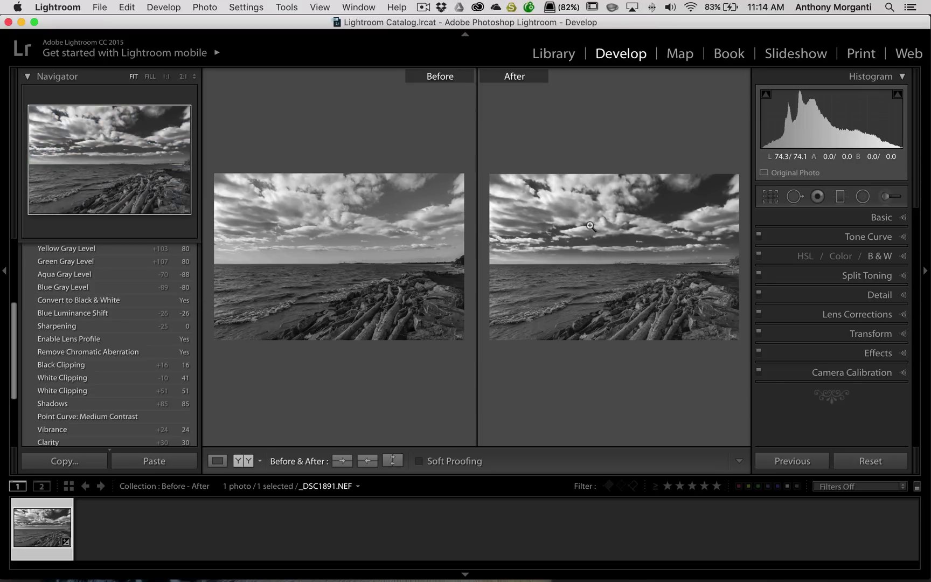
key("y")
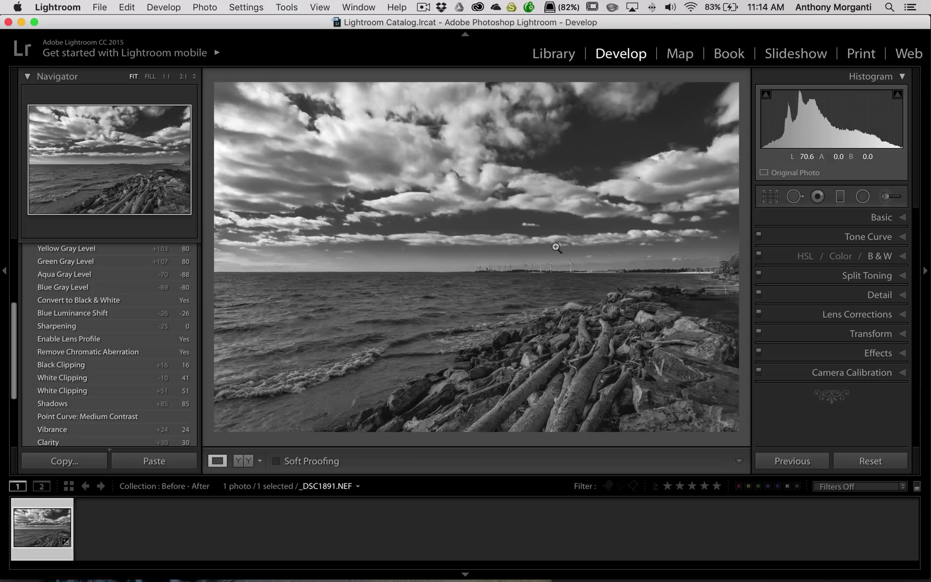
key("y")
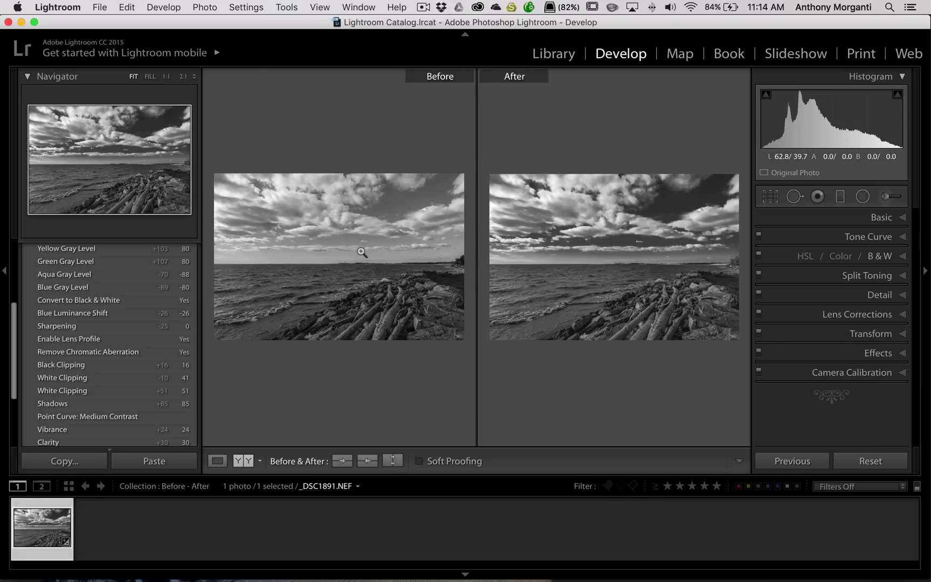
key("y")
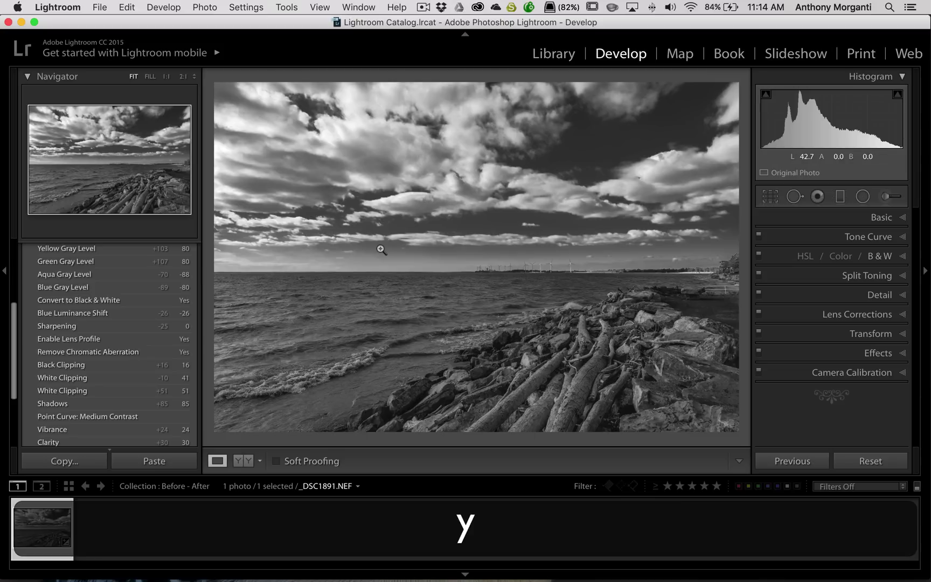
key("y")
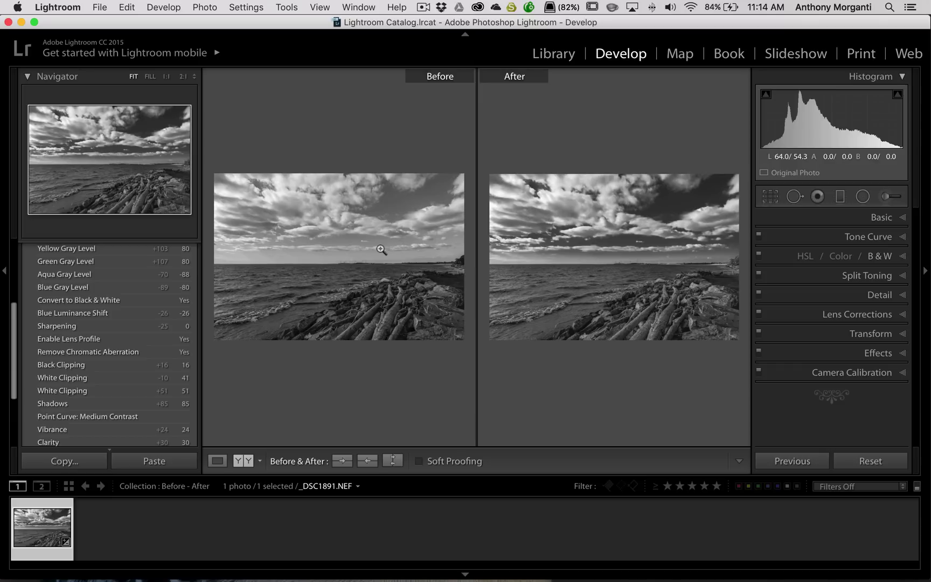
key("y")
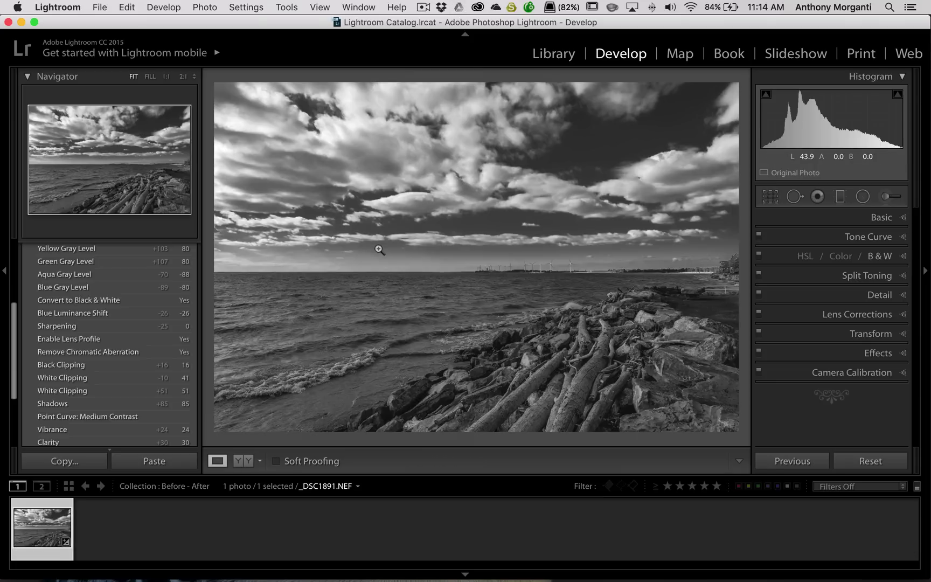
key("backslash")
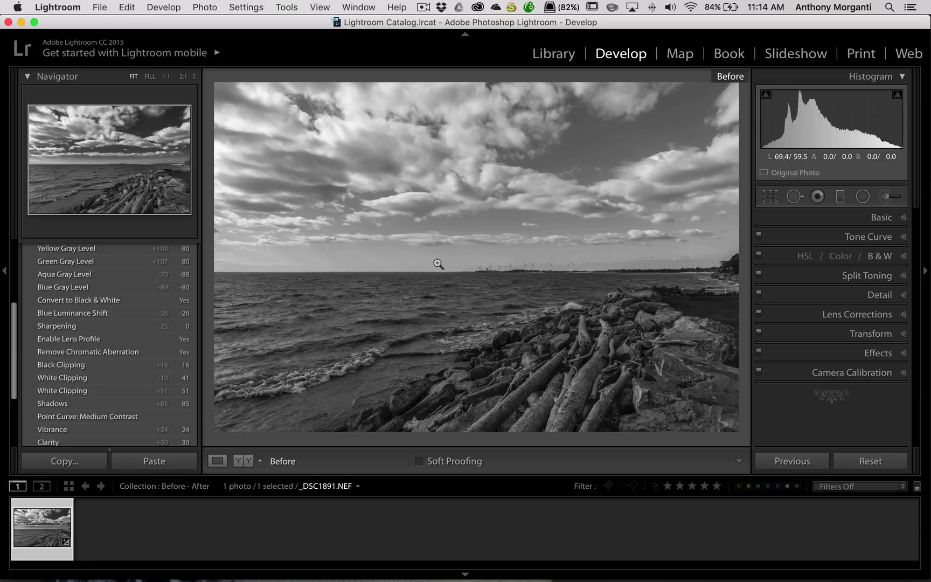
key("backslash")
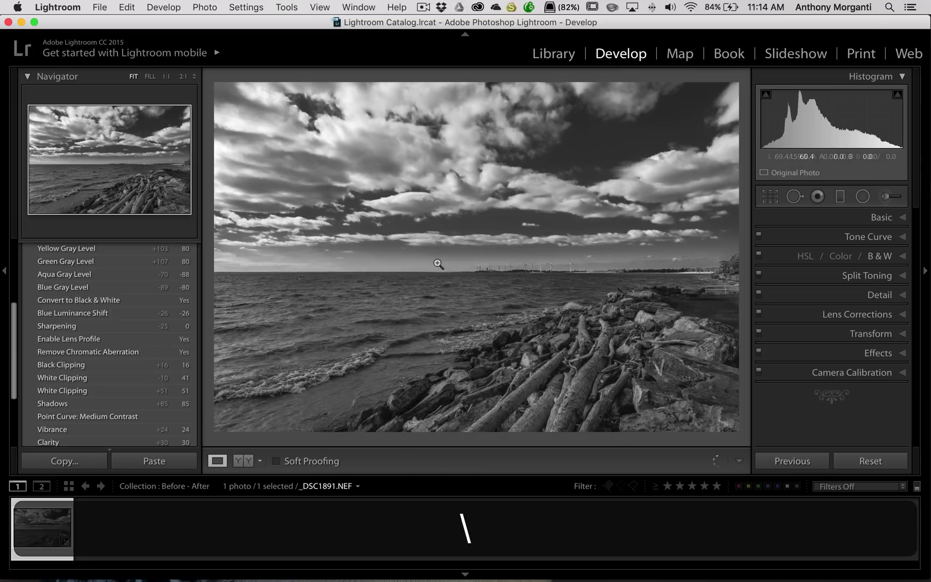
key("backslash")
key("backslash")
key("backslash")
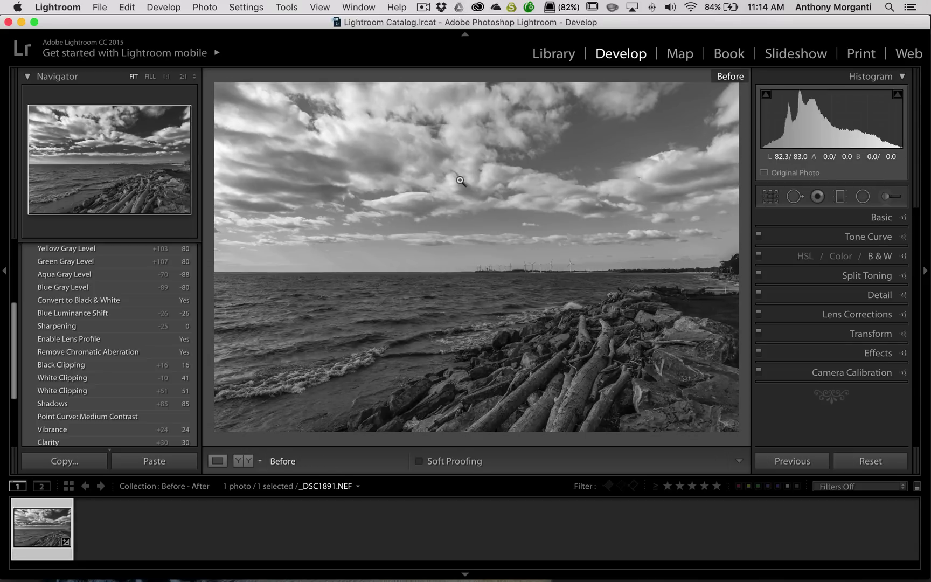
key("backslash")
key("backslash")
key("backslash")
key("backslash")
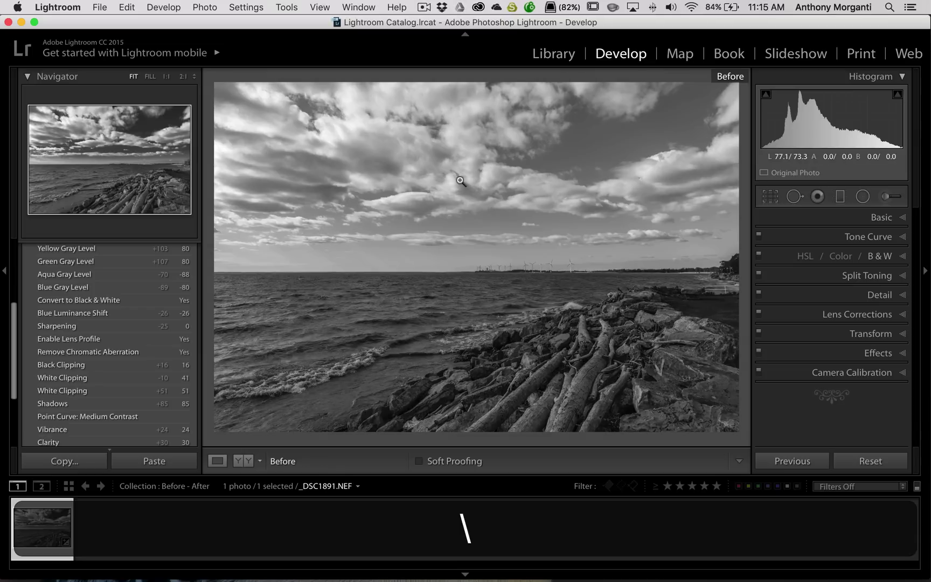
key("backslash")
key("backslash")
key("backslash")
key("backslash")
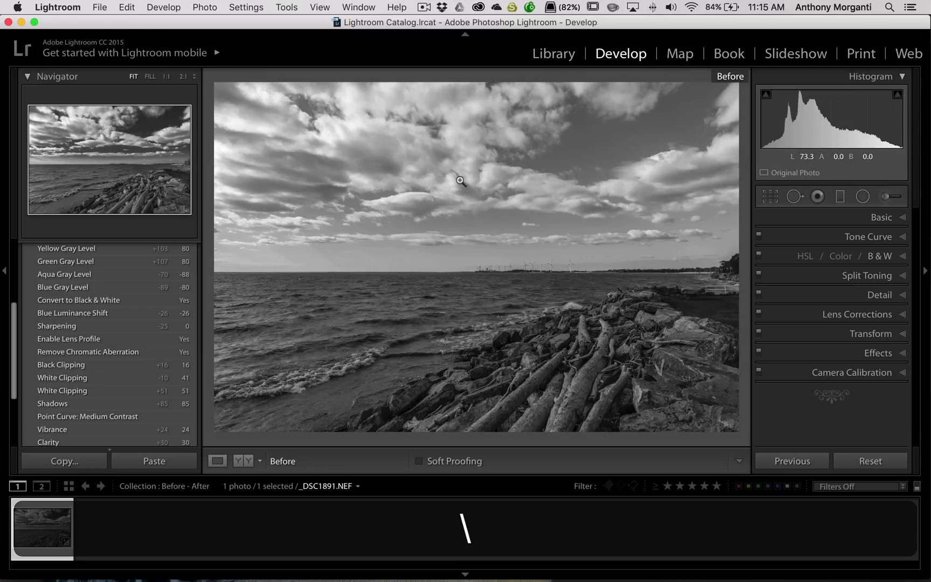
key("backslash")
key("backslash")
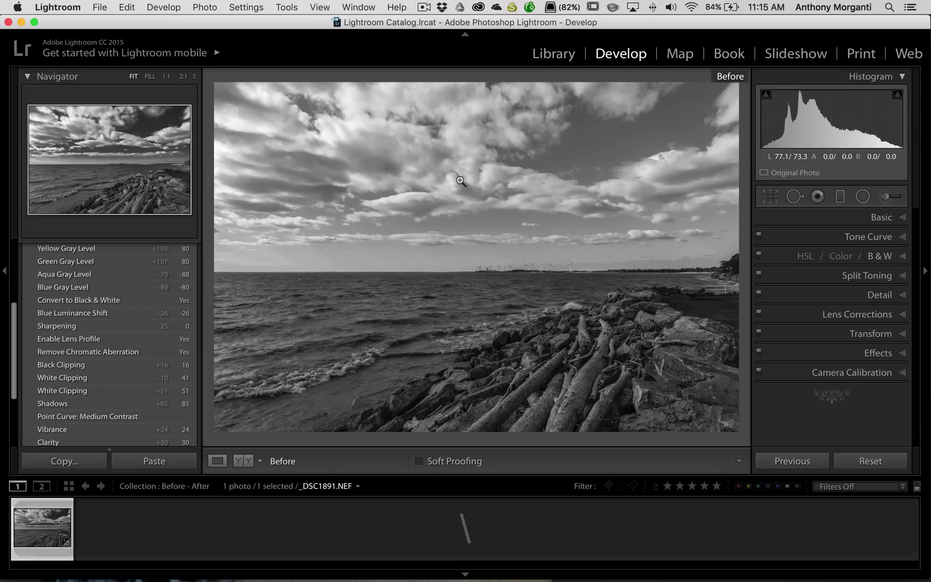
key("y")
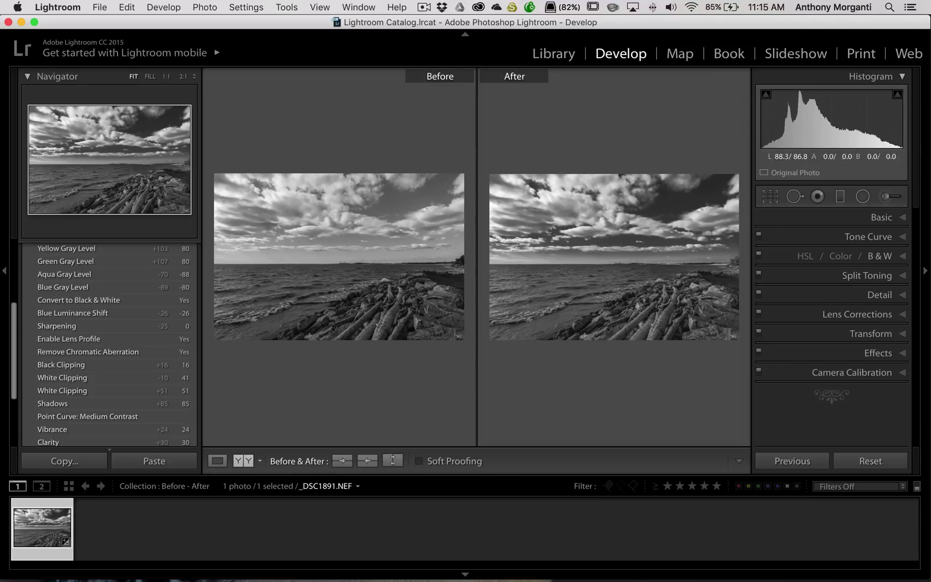
Set Before to the original Import history state, then end in single Loupe view.
scroll(147, 331, "down", 3)
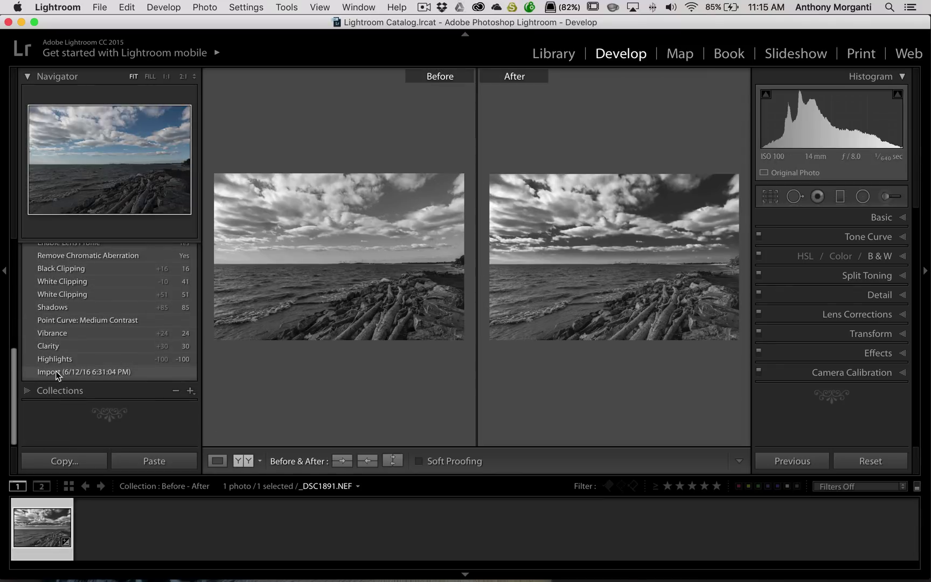
left_click_drag(55, 371, 309, 253)
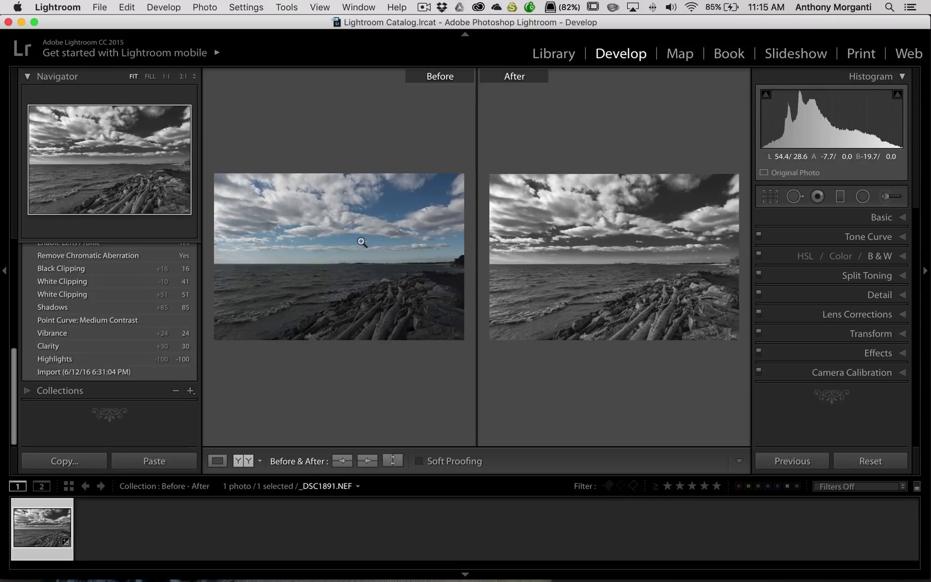
key("y")
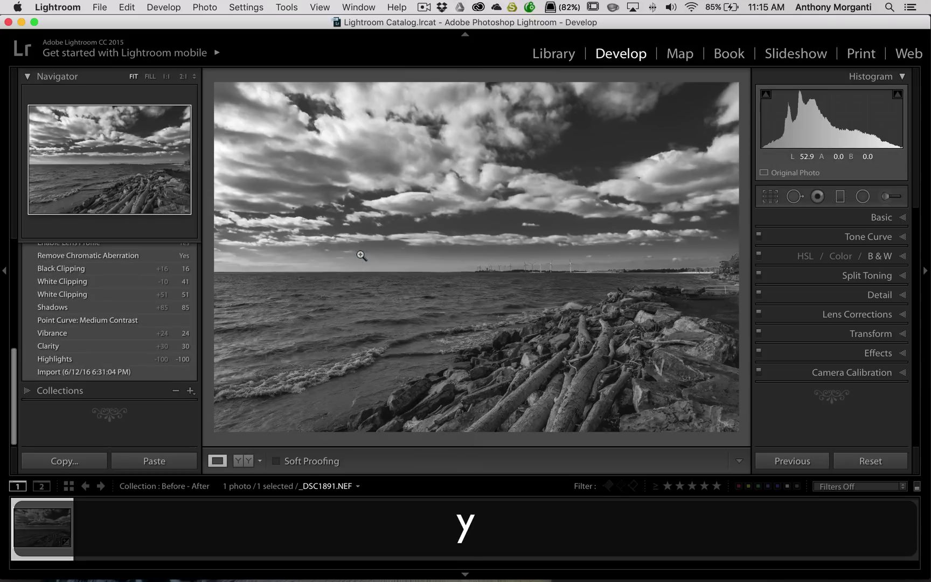
key("backslash")
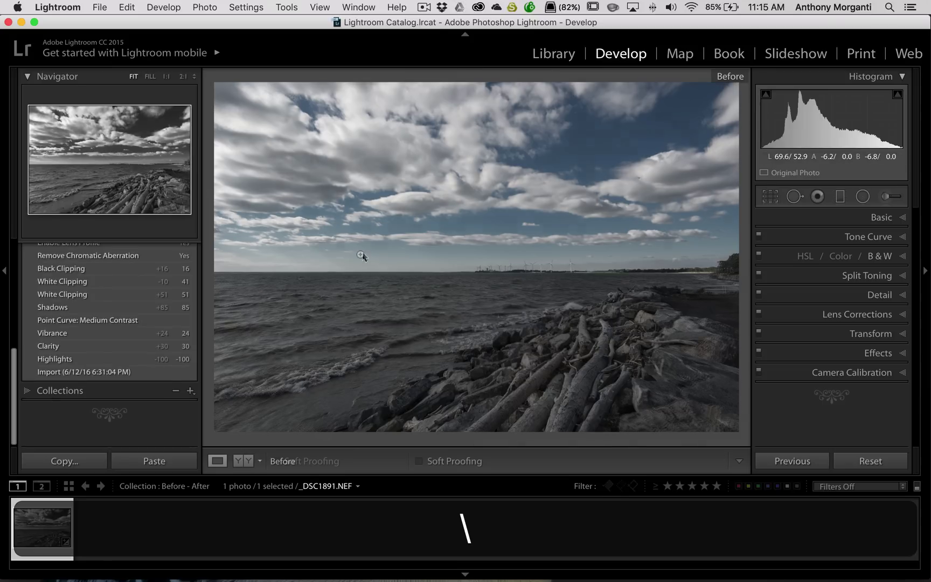
key("backslash")
key("backslash")
key("backslash")
key("y")
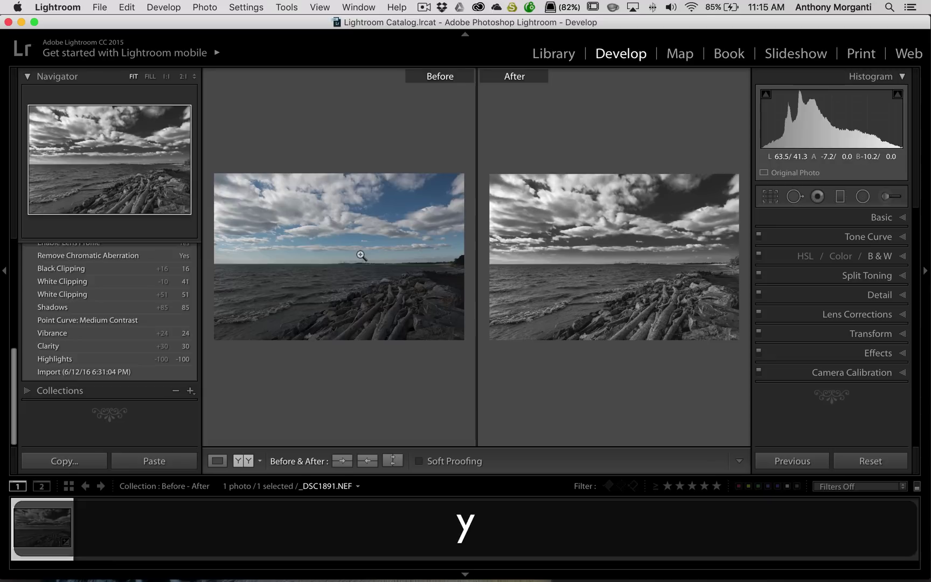
key("y")
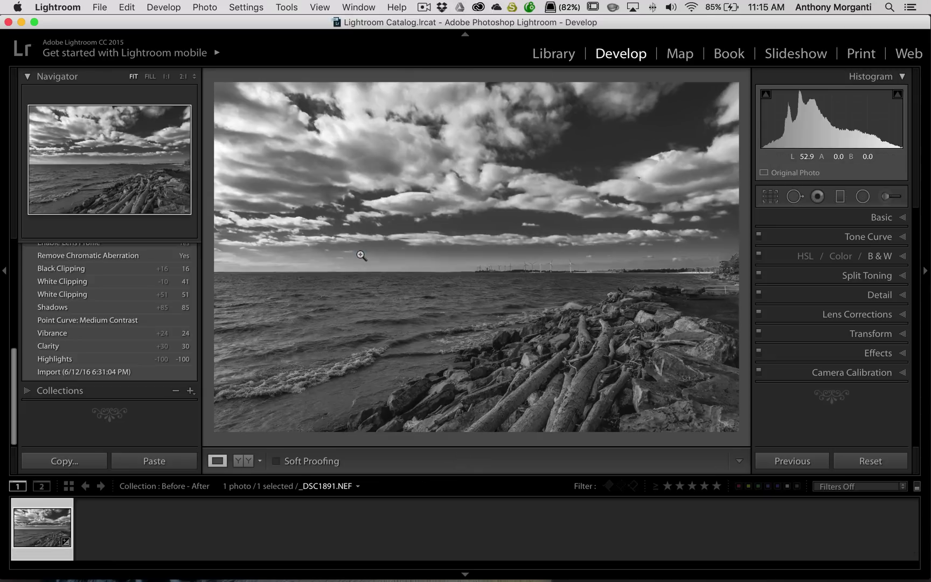